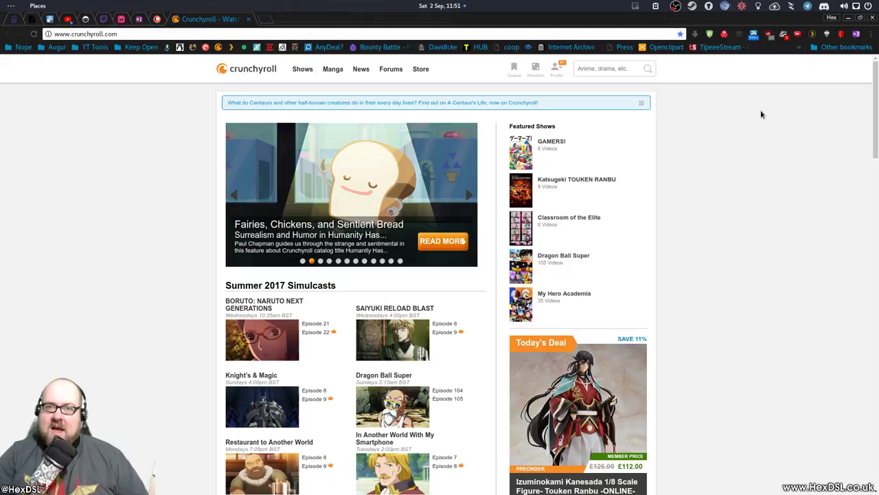
Restore the maximized browser window to a smaller size and search the installed applications for "crunch"
double_click(590, 18)
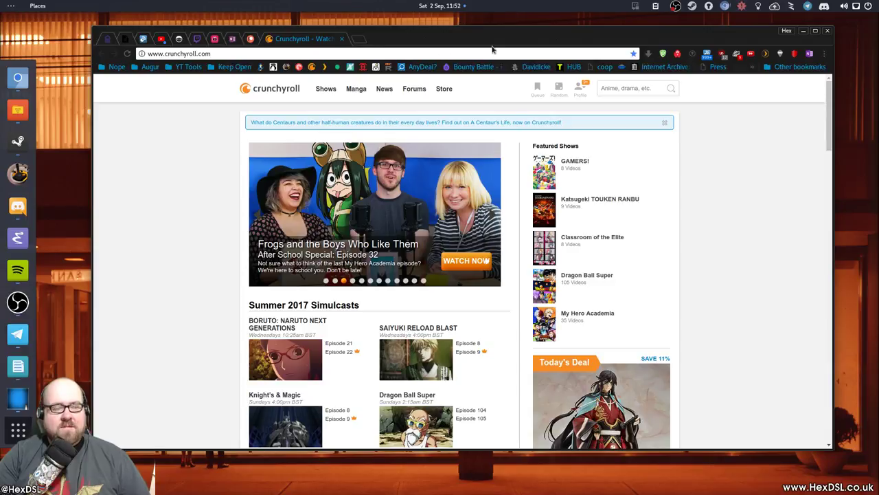
key(super)
text(crun)
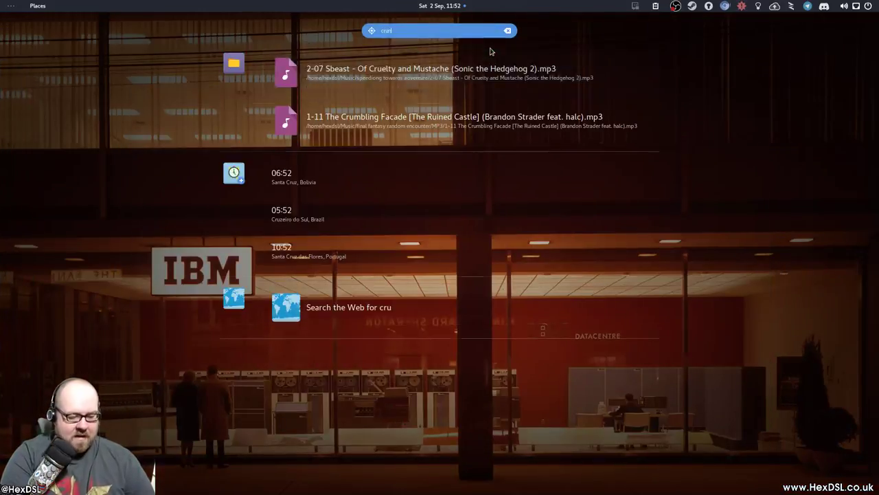
text(ch)
key(Escape)
key(Escape)
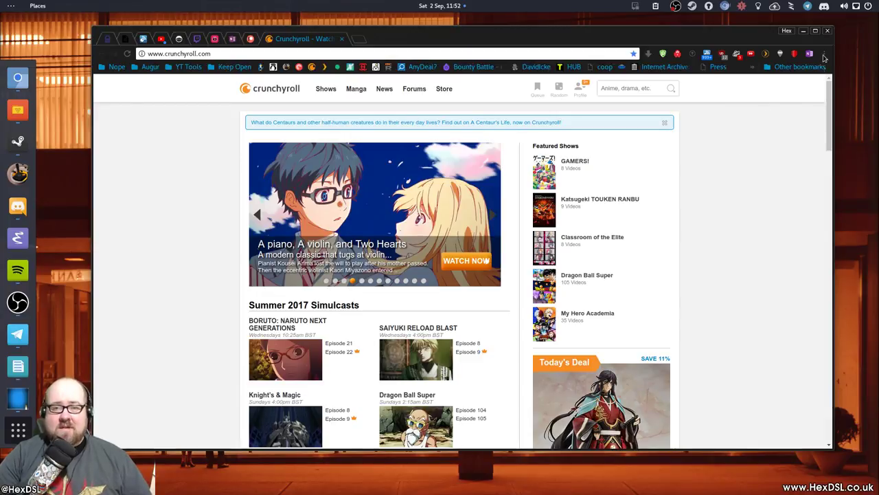
mouse_move(622, 33)
mouse_down()
mouse_move(615, 29)
mouse_move(626, 29)
mouse_up()
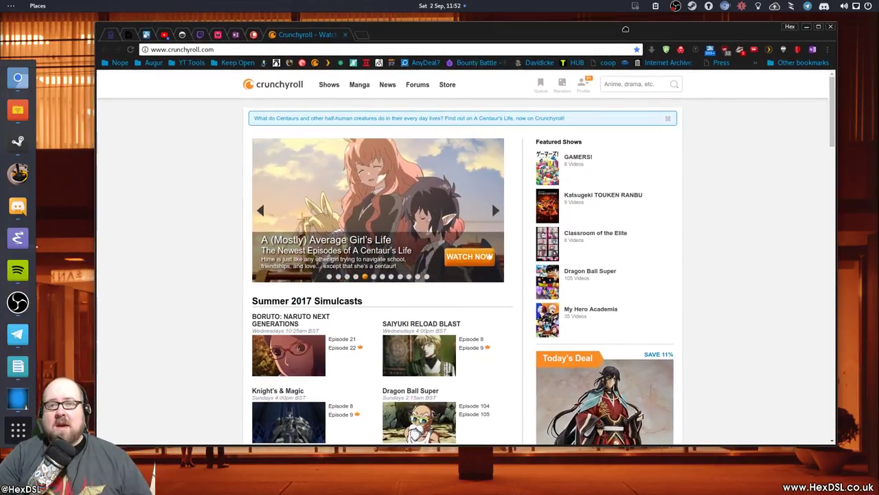
click(827, 51)
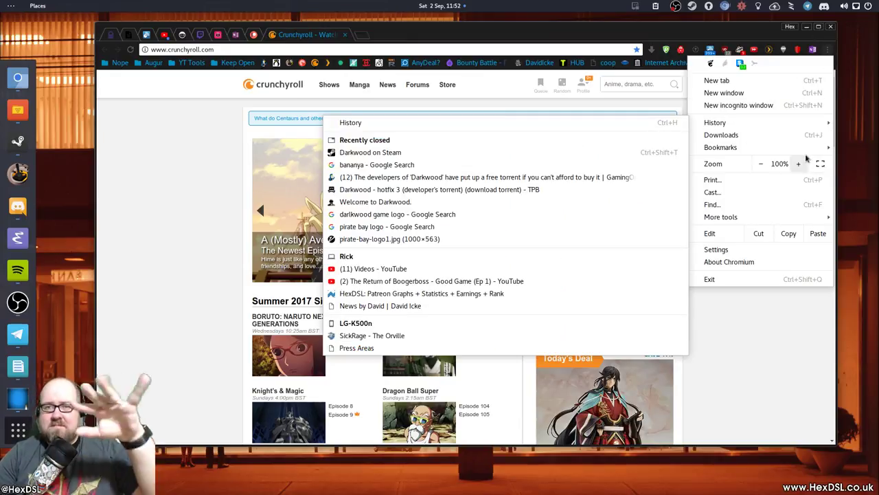
mouse_move(795, 216)
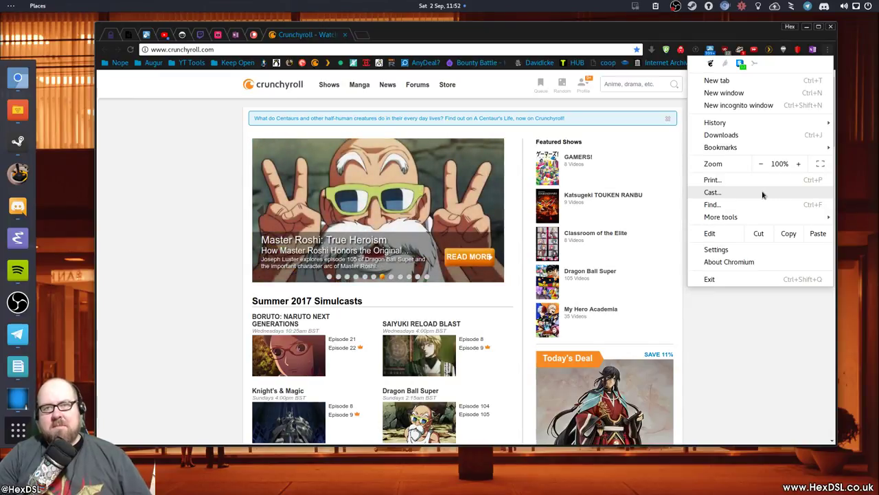
click(727, 314)
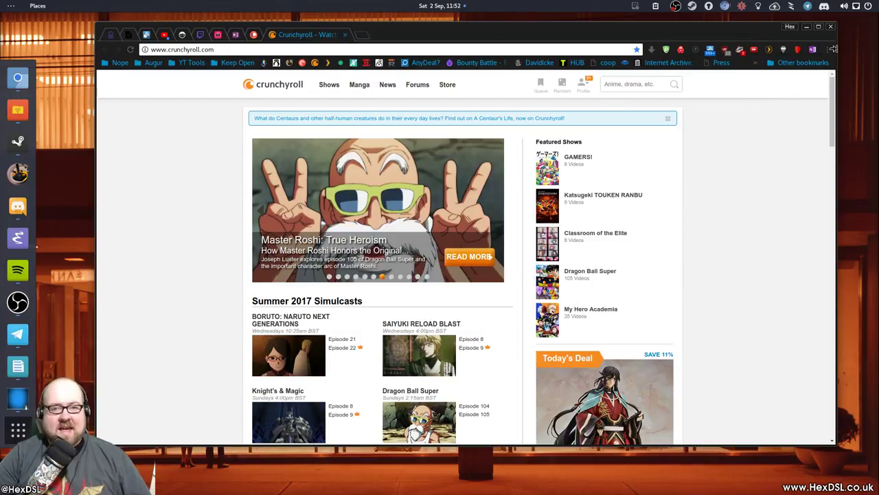
Add the Crunchyroll site to the desktop as an application named "Crunchyroll" that opens as its own window
click(827, 50)
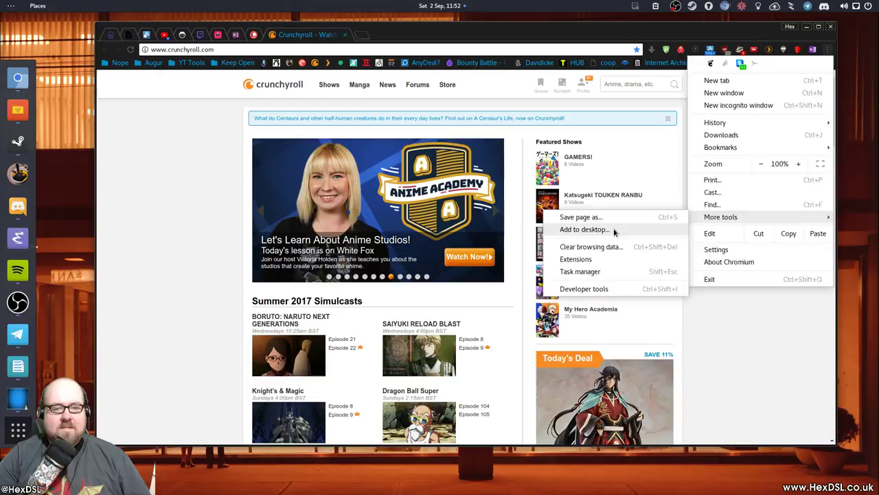
click(614, 233)
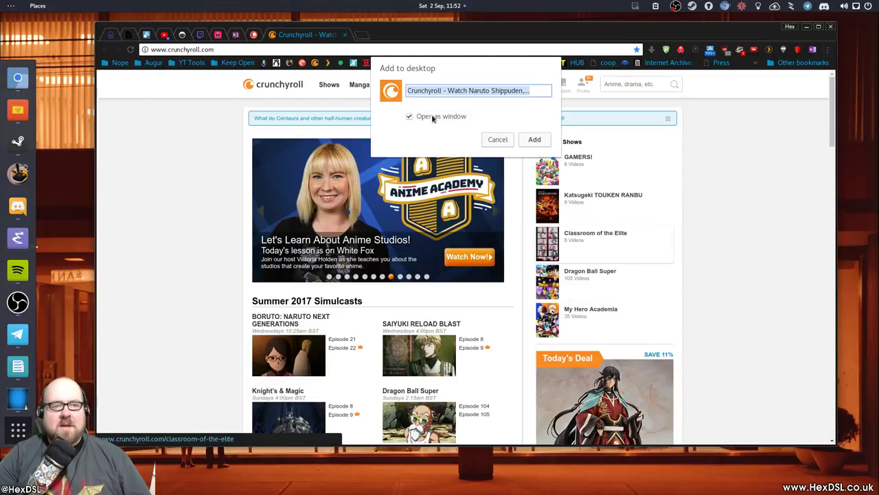
drag(531, 90, 444, 90)
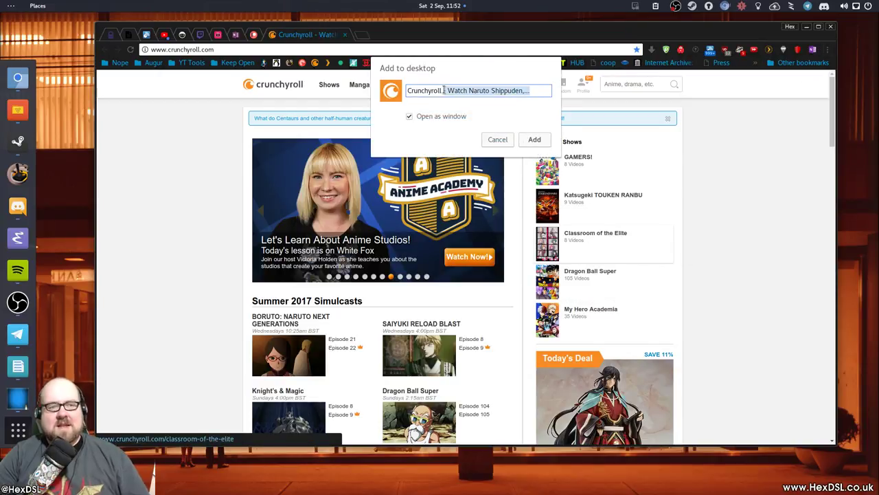
key(BackSpace)
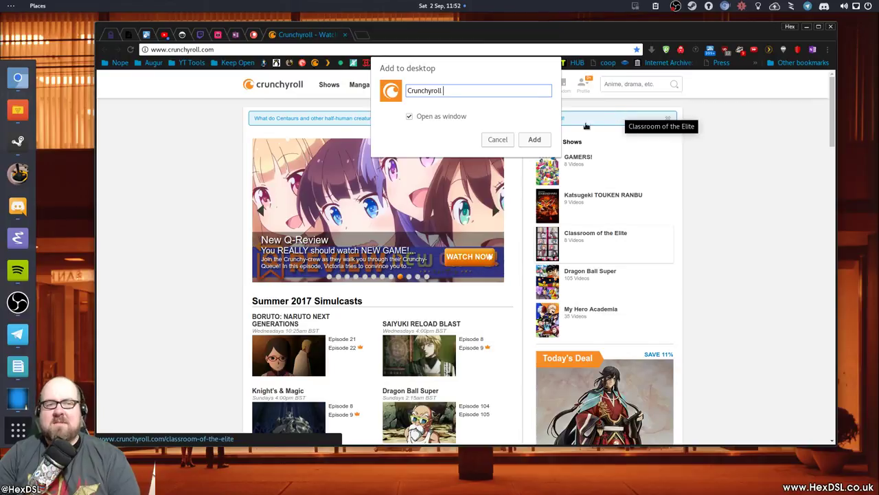
click(542, 139)
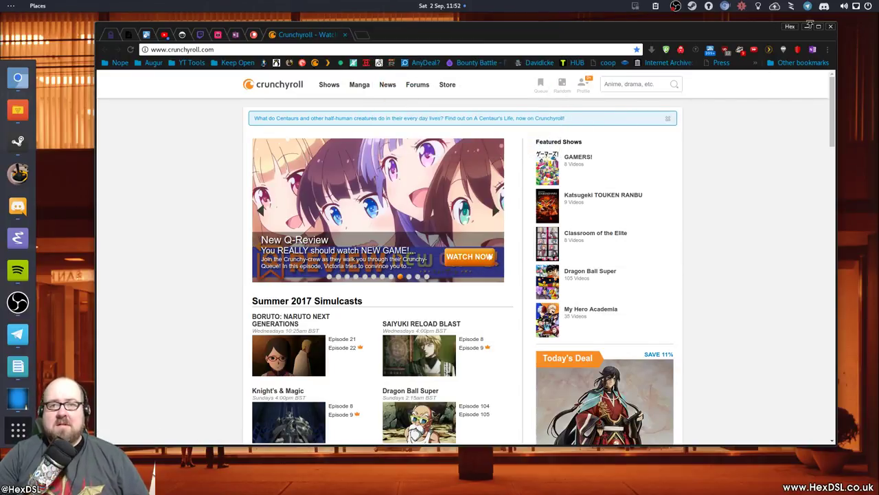
Minimize the browser, then find the Crunchyroll application with a system search for "crunch" and launch it
click(807, 26)
key(super)
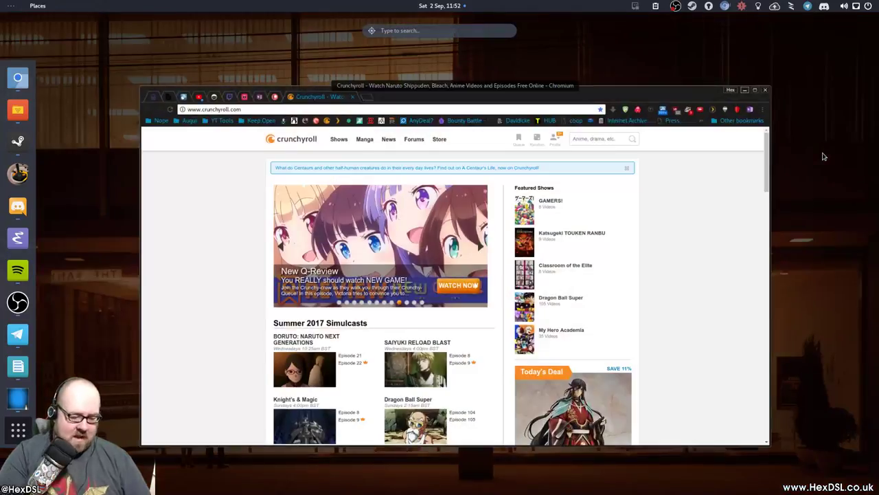
text(drun)
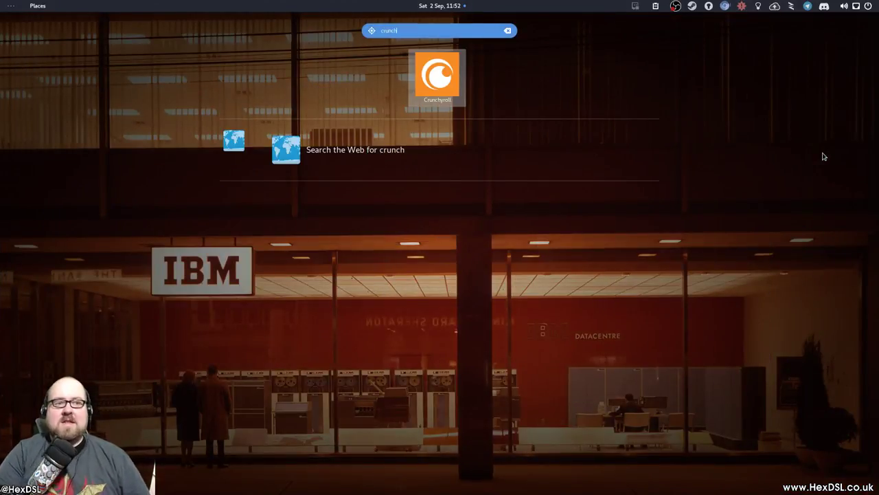
text(ch)
key(Return)
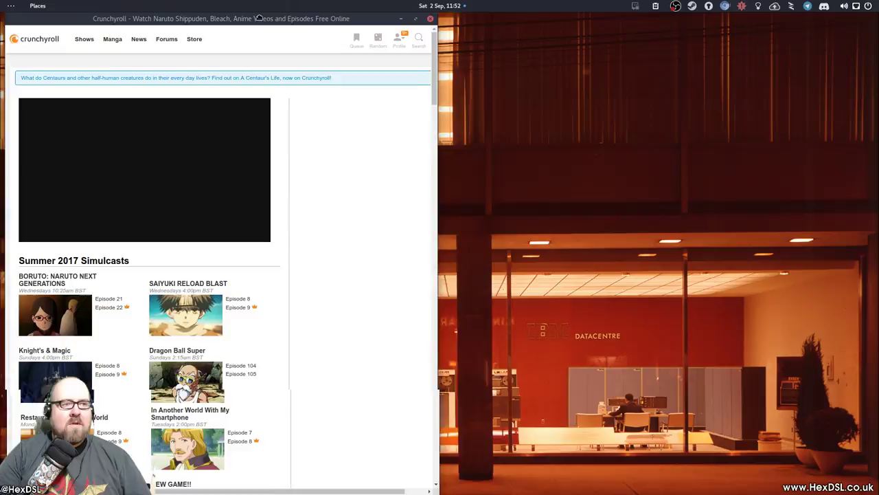
Move the Crunchyroll application window away from the screen edge and open its Shows page
drag(259, 18, 540, 67)
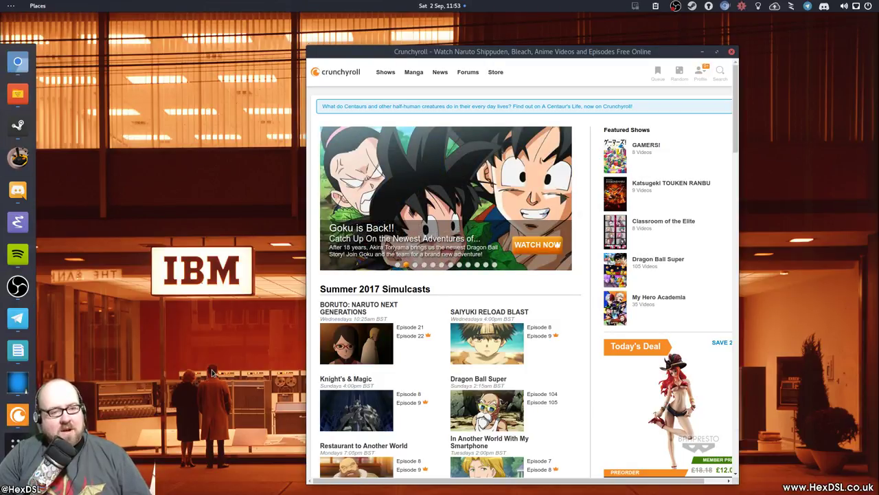
key(super)
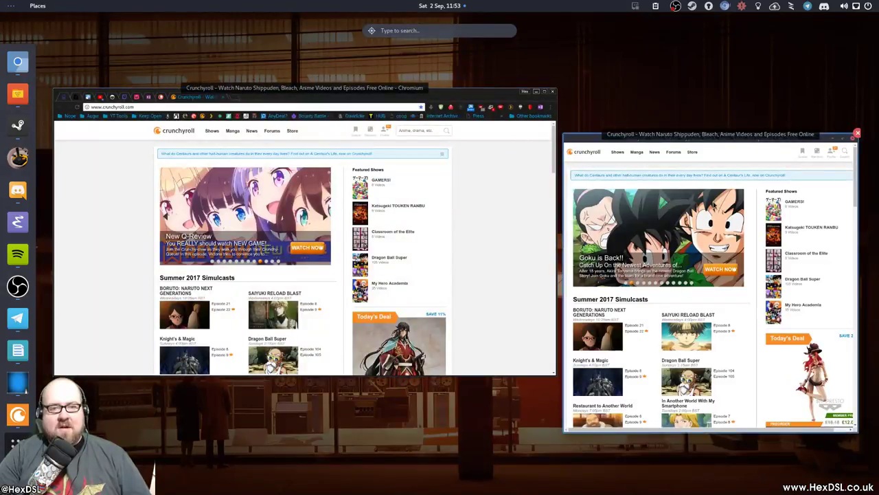
click(716, 205)
drag(650, 69, 584, 32)
click(466, 55)
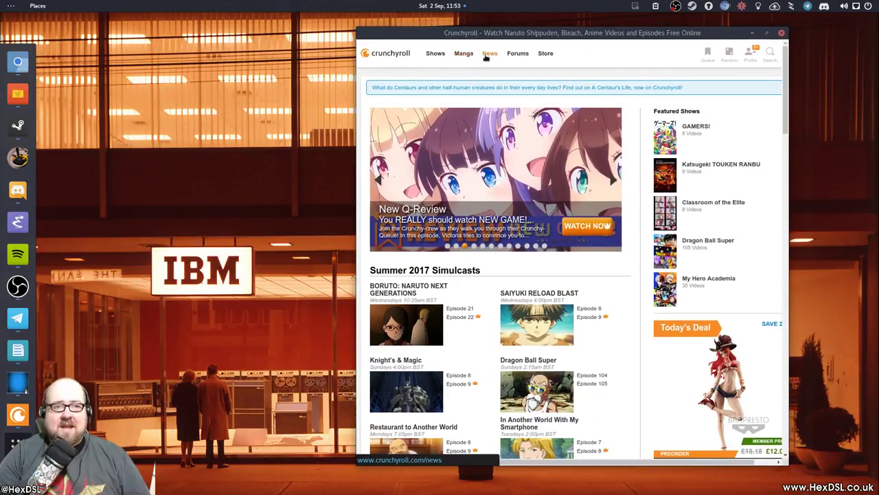
click(432, 53)
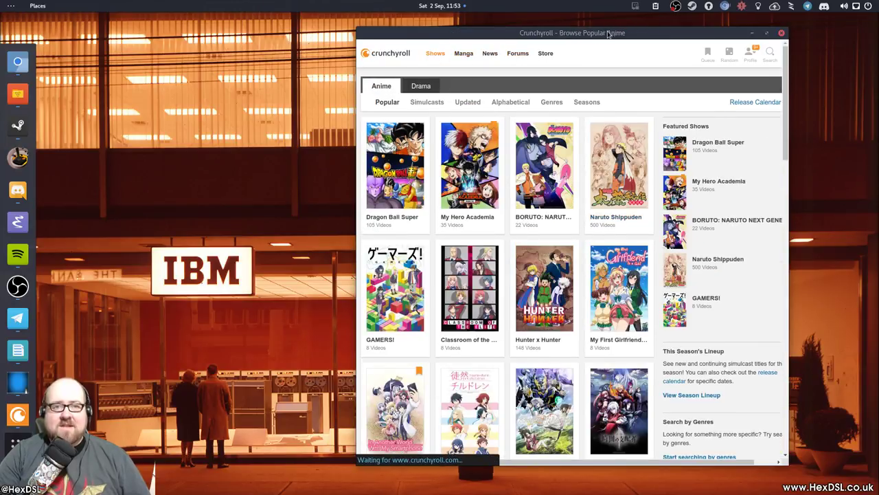
double_click(604, 32)
drag(570, 15, 691, 22)
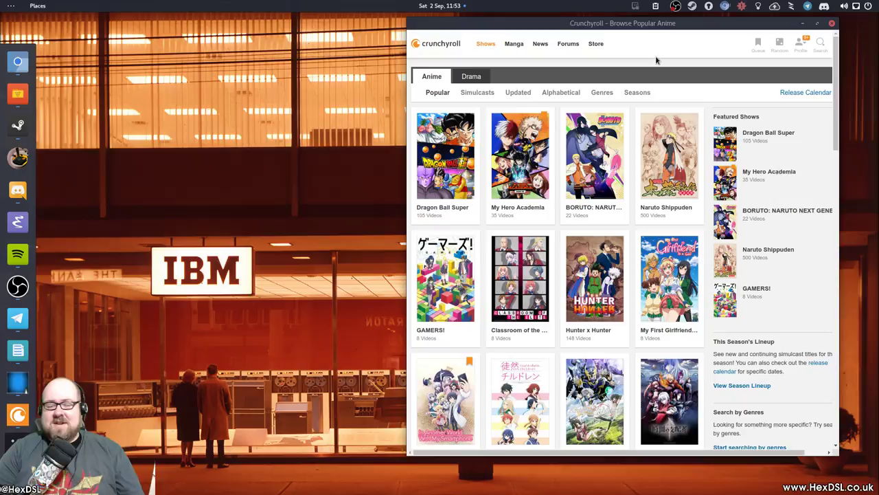
drag(665, 24, 648, 31)
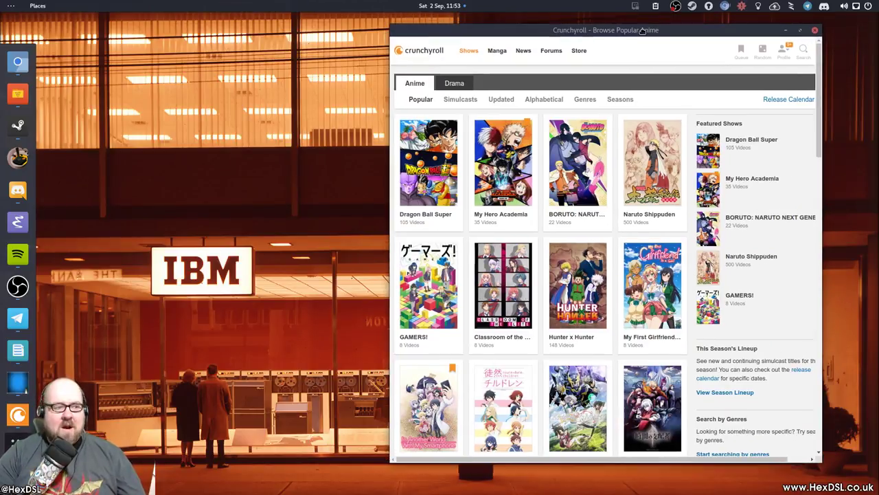
mouse_move(653, 144)
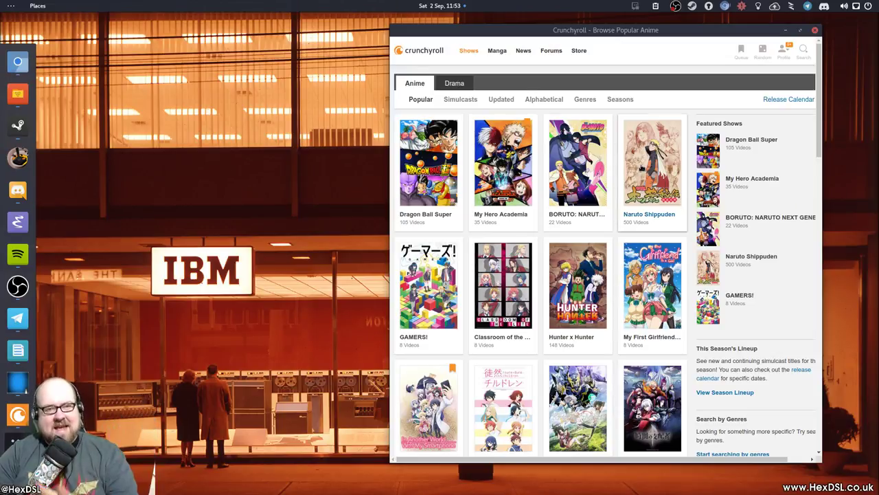
drag(667, 34, 691, 33)
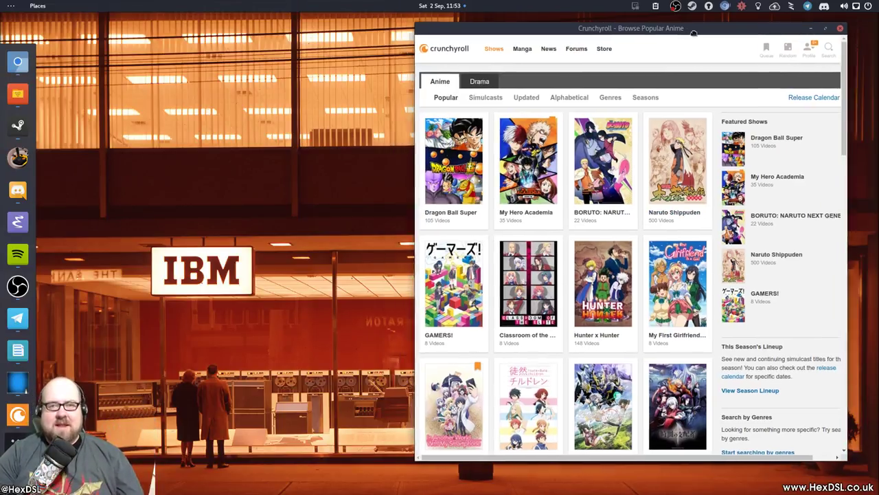
double_click(569, 32)
double_click(577, 24)
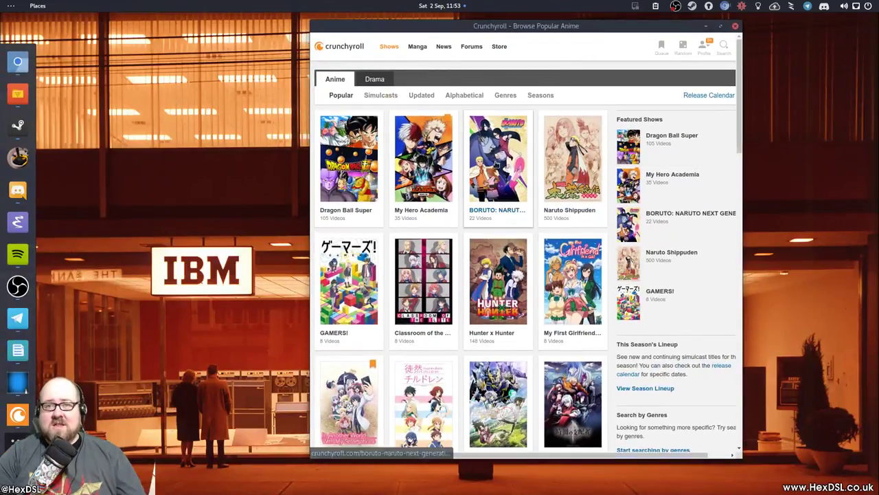
mouse_move(501, 161)
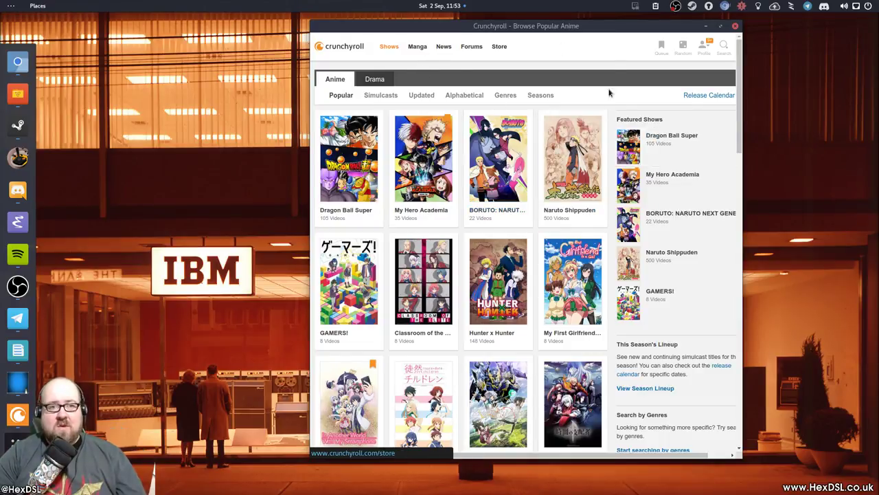
drag(625, 29, 662, 41)
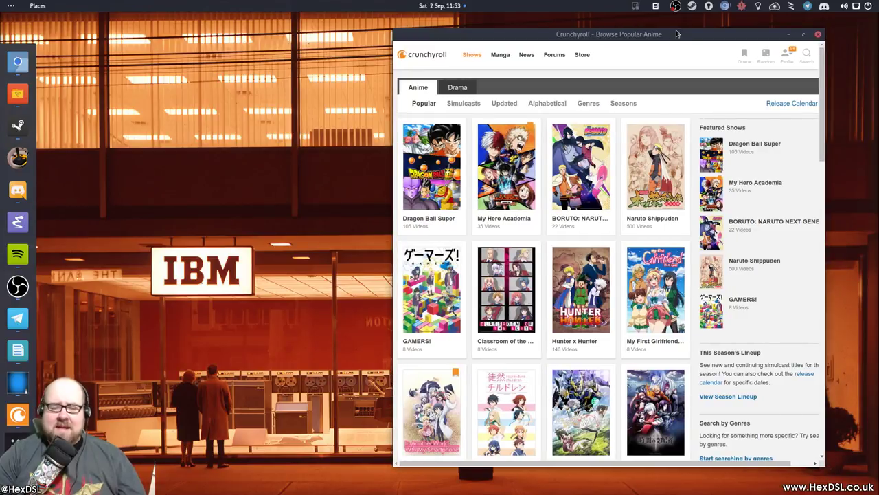
Search the system for "ice", launch the Ice application and place its window beside the Crunchyroll window
key(super)
text(ice)
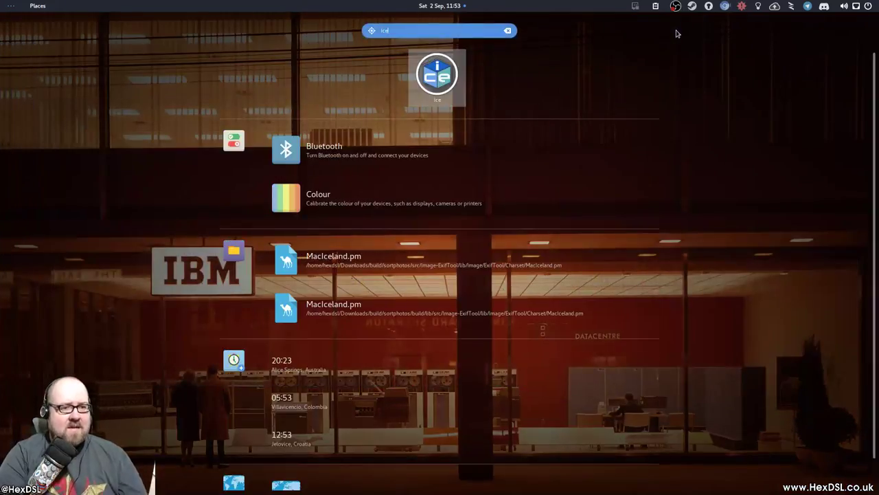
key(super)
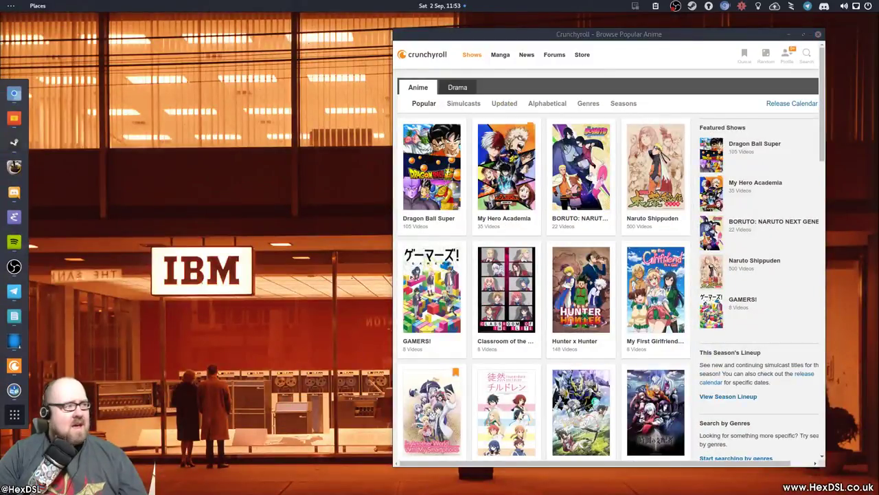
drag(104, 90, 373, 79)
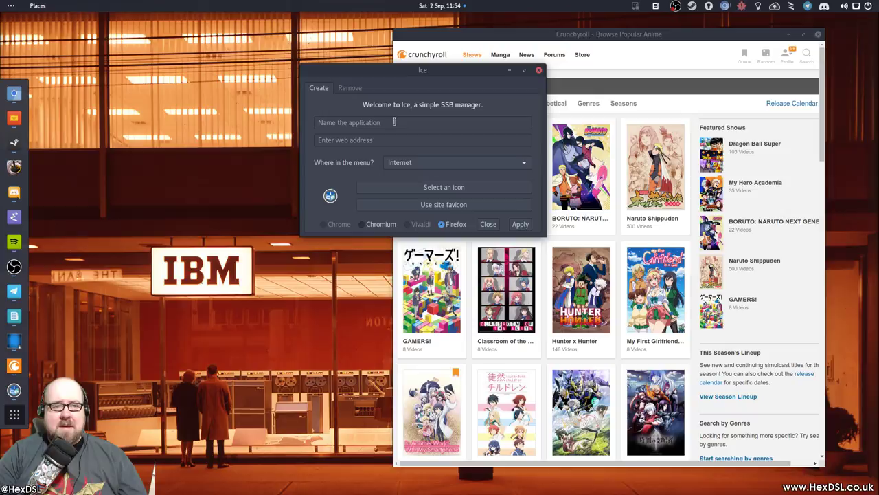
drag(376, 71, 209, 50)
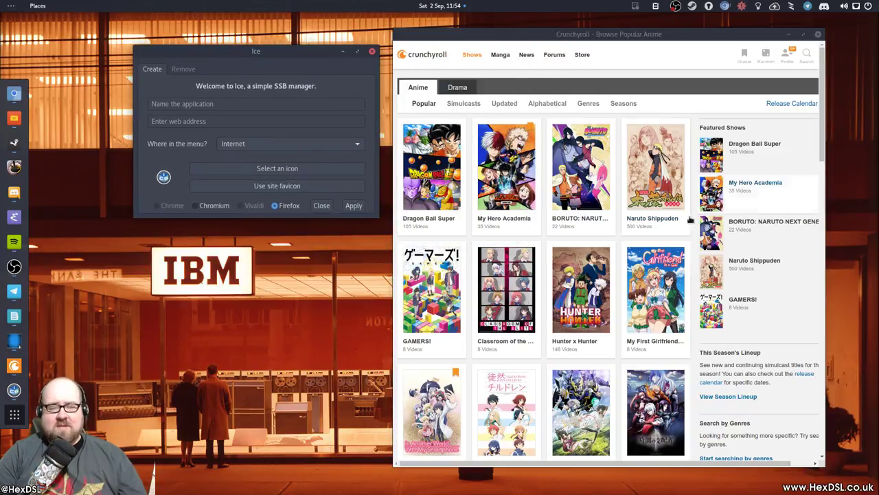
Look at Ice's pages for removing and creating site applications, and close Ice
click(187, 73)
click(154, 73)
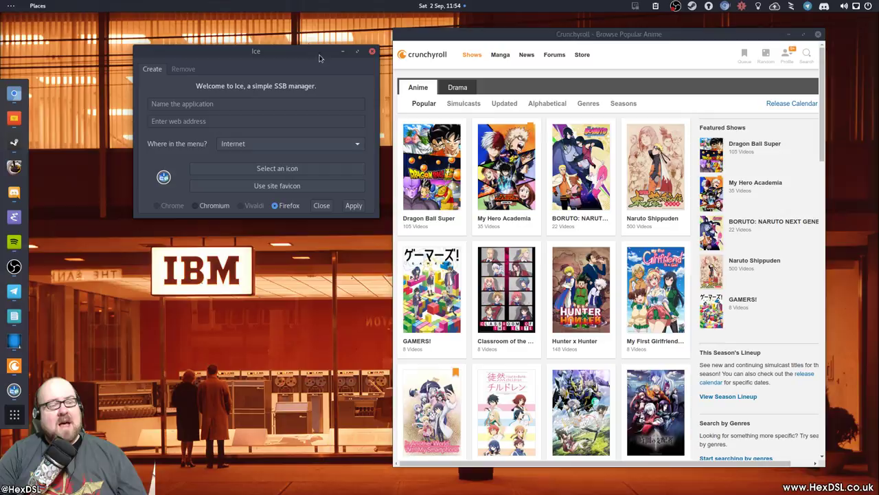
click(372, 51)
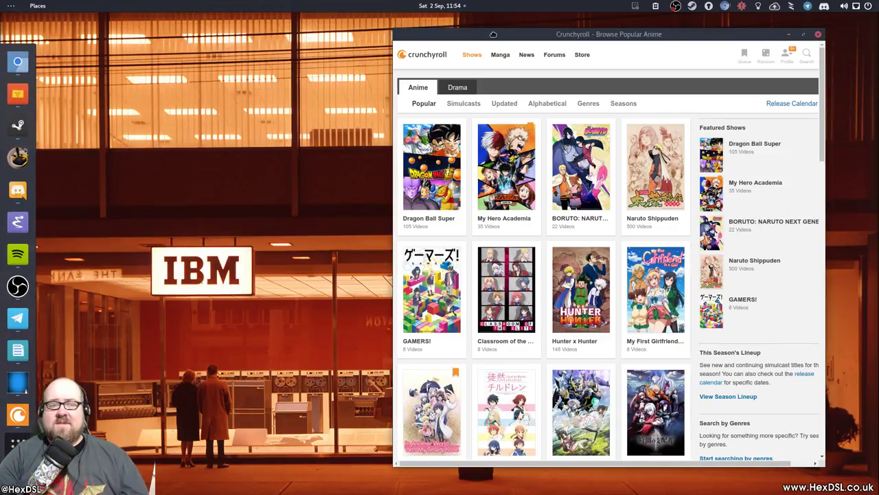
mouse_move(494, 34)
mouse_down()
mouse_move(423, 22)
mouse_move(485, 30)
mouse_up()
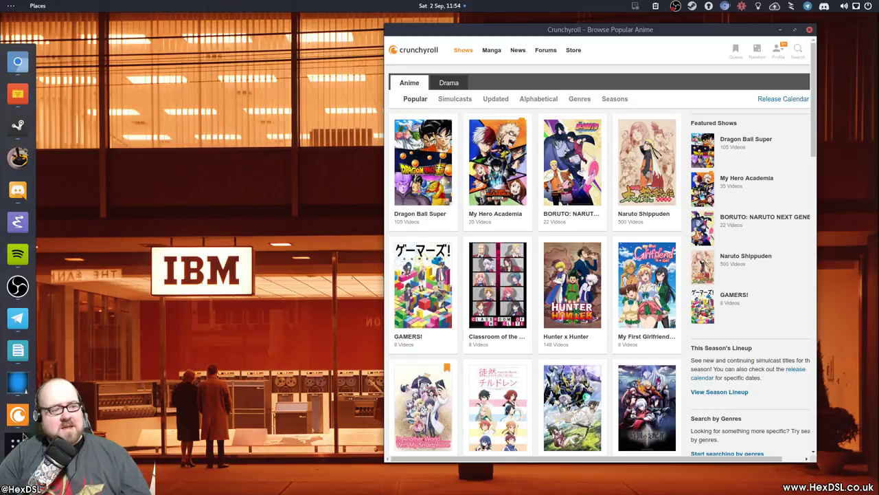
key(super)
click(636, 204)
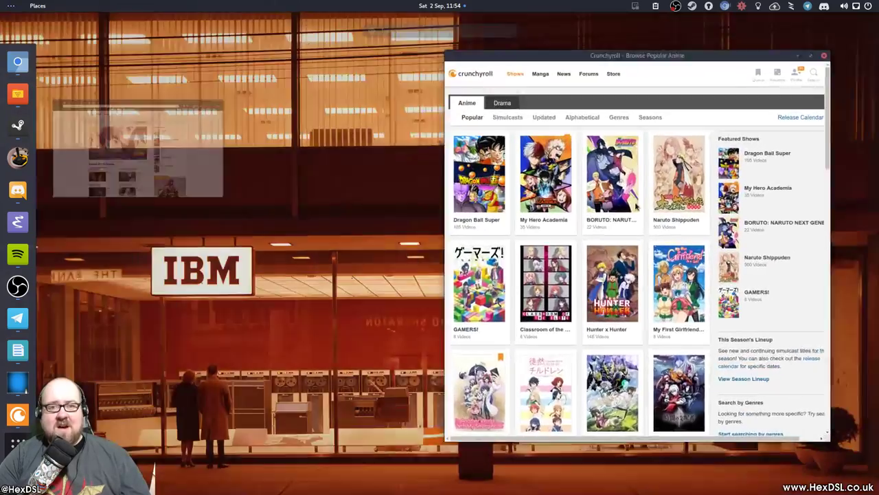
drag(644, 27, 689, 40)
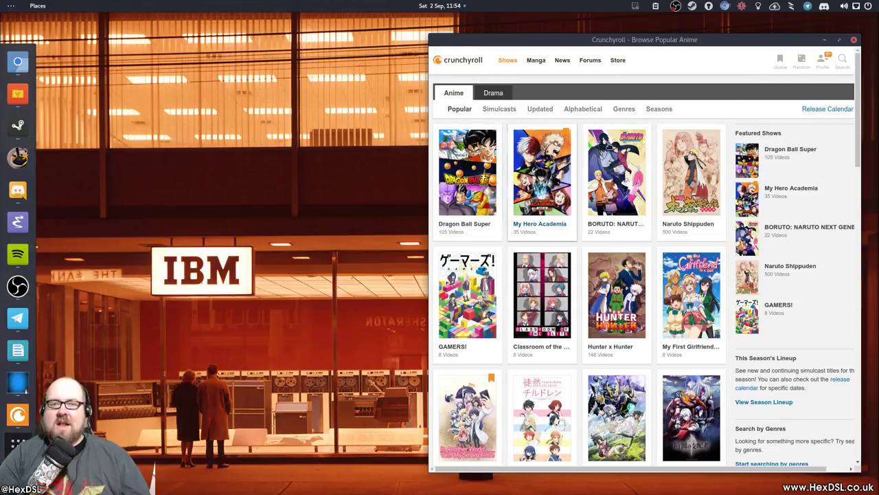
Close the Crunchyroll application window
key(super+c)
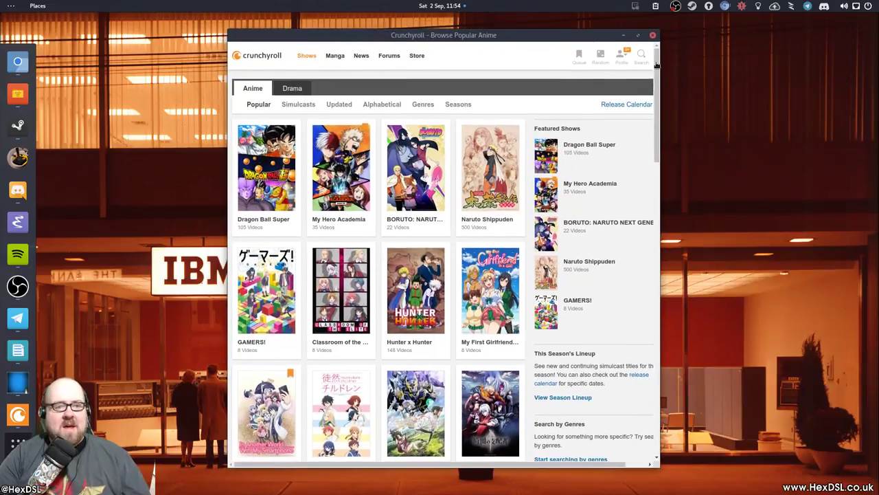
click(653, 35)
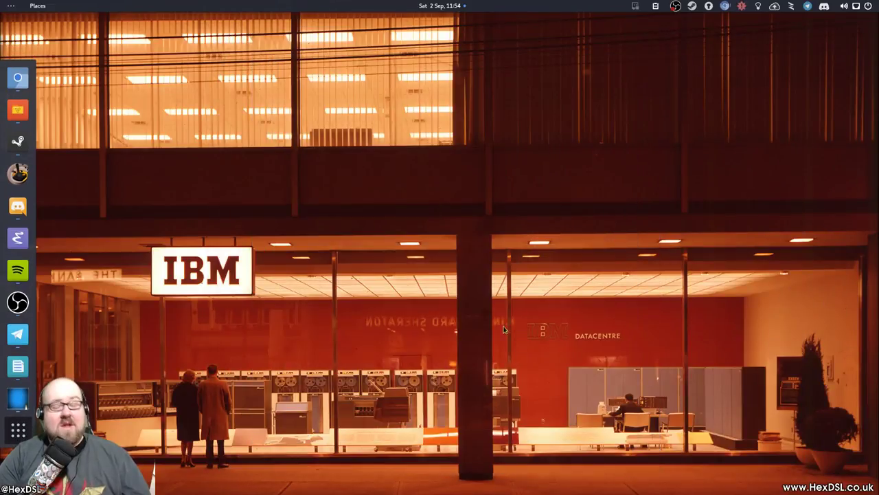